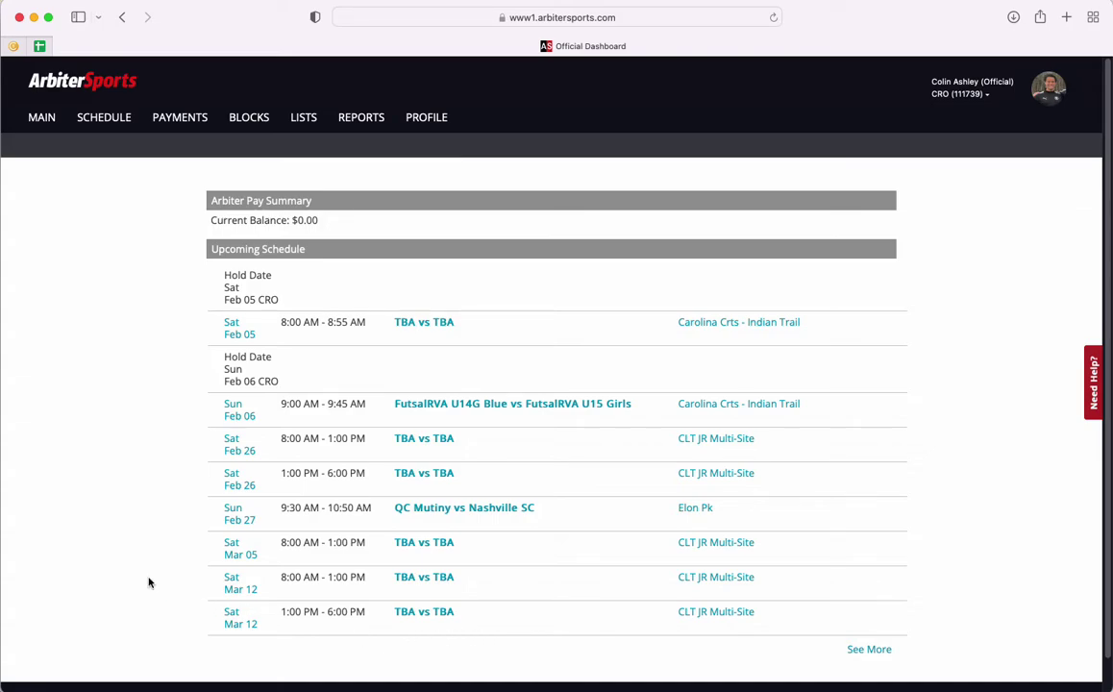
- Open the report for game 19 from the schedule and enter team scores of 1 and 3
{"action": "left_click", "coordinate": [105, 119]}
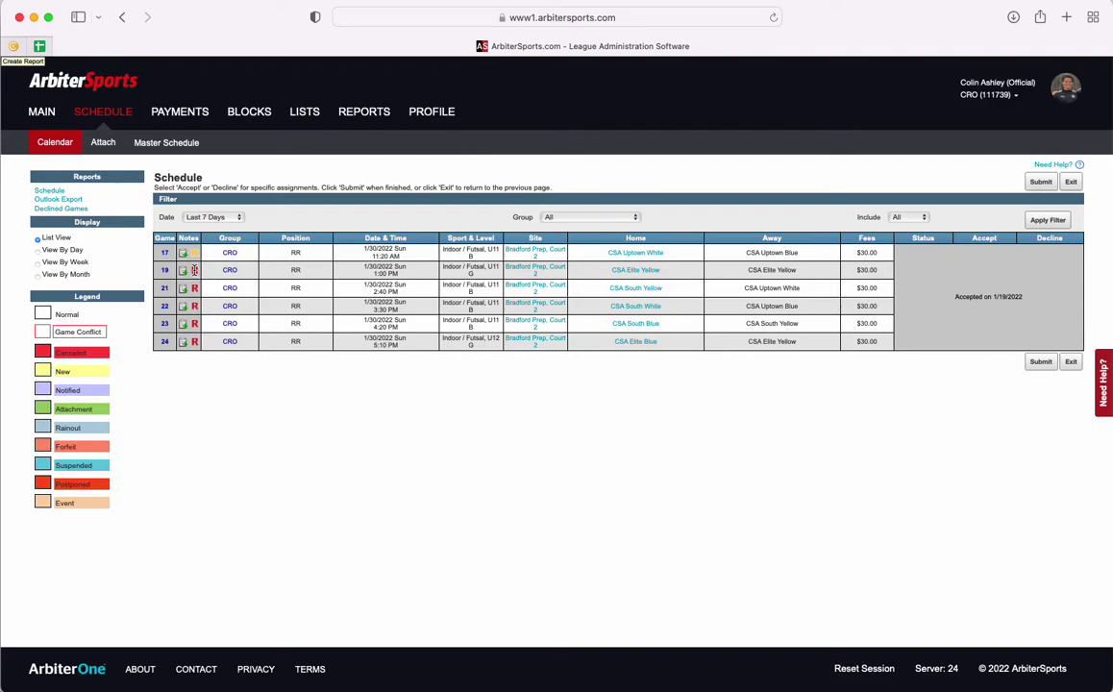
{"action": "left_click", "coordinate": [194, 270]}
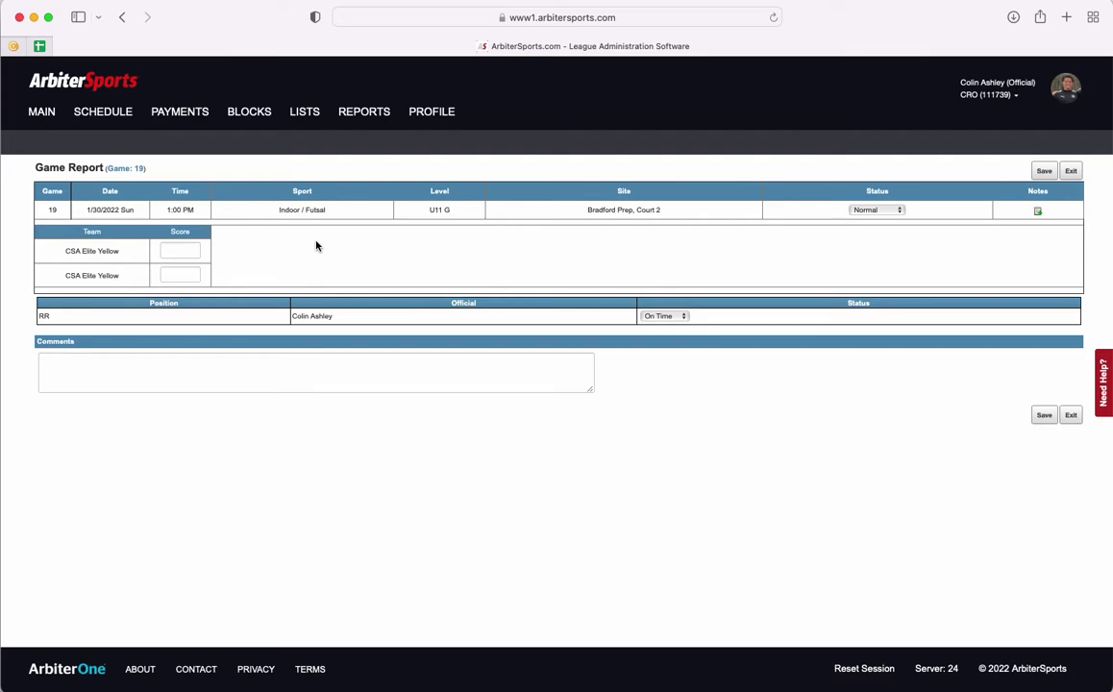
{"action": "left_click", "coordinate": [194, 251]}
{"action": "type", "text": "1"}
{"action": "left_click", "coordinate": [195, 276]}
{"action": "type", "text": "3"}
- Enter "Misconduct" in the report comments, followed by separate lines reading "CSA Elite", "CSA Elite" and "CSA Yellow"
{"action": "left_click", "coordinate": [105, 365]}
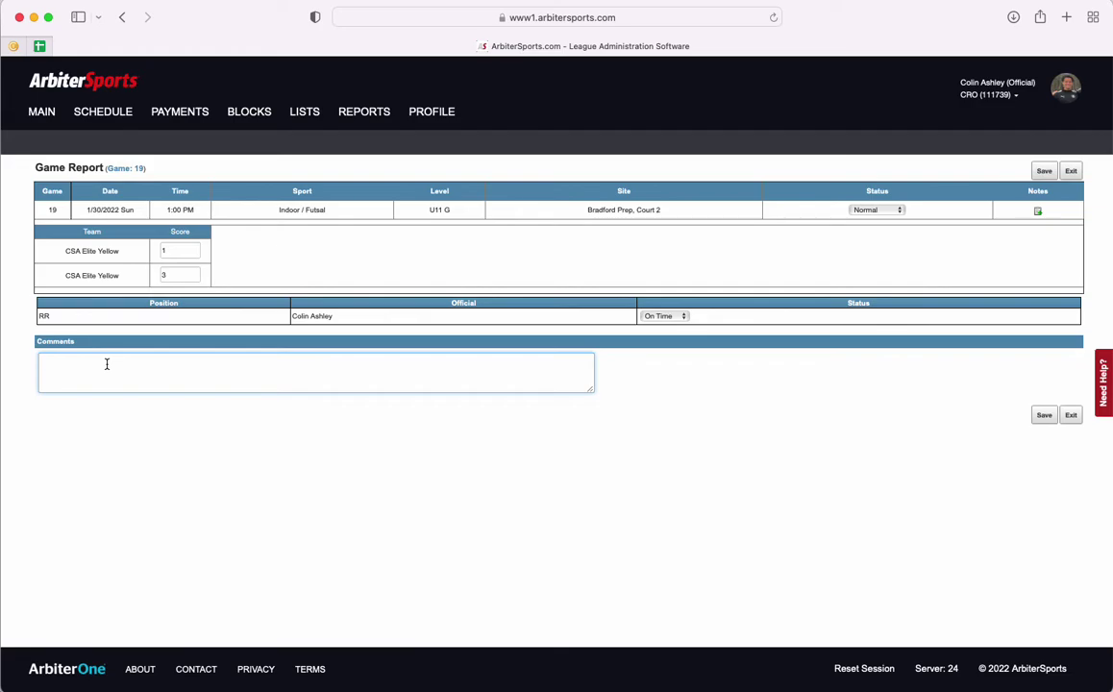
{"action": "left_click", "coordinate": [106, 364]}
{"action": "type", "text": "Misconduct"}
{"action": "key", "text": "Return"}
{"action": "type", "text": "CSA Elite"}
{"action": "key", "text": "Return"}
{"action": "type", "text": "Cs"}
{"action": "key", "text": "BackSpace"}
{"action": "type", "text": "SA Elite"}
{"action": "key", "text": "Return"}
{"action": "type", "text": "CSA Yellow"}
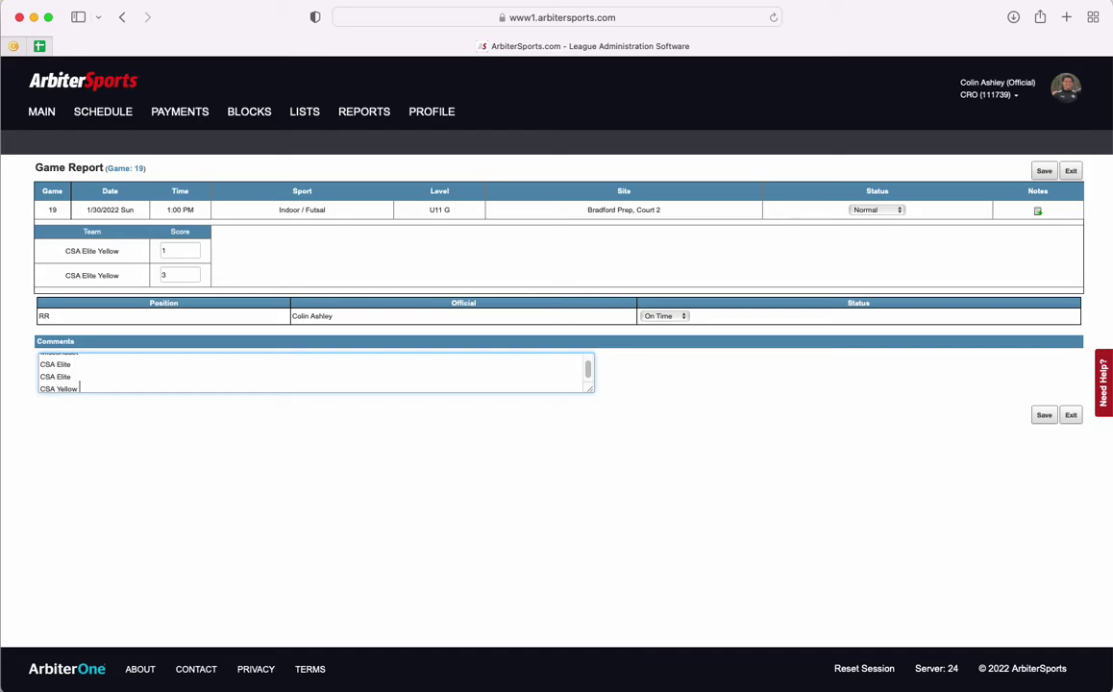
{"action": "key", "text": "Return"}
- Enlarge the comments box so that the whole comment text fits inside it
{"action": "scroll", "coordinate": [110, 366], "scroll_direction": "up", "scroll_amount": 2}
{"action": "scroll", "coordinate": [110, 367], "scroll_direction": "down", "scroll_amount": 1}
{"action": "scroll", "coordinate": [109, 367], "scroll_direction": "up", "scroll_amount": 1}
{"action": "scroll", "coordinate": [110, 366], "scroll_direction": "down", "scroll_amount": 2}
{"action": "left_click_drag", "start_coordinate": [590, 389], "coordinate": [683, 576]}
- Leave two blank lines below the misconduct entries and add the lines "Coach Behavior" and "Spectator Behavior"
{"action": "key", "text": "Return"}
{"action": "key", "text": "Return"}
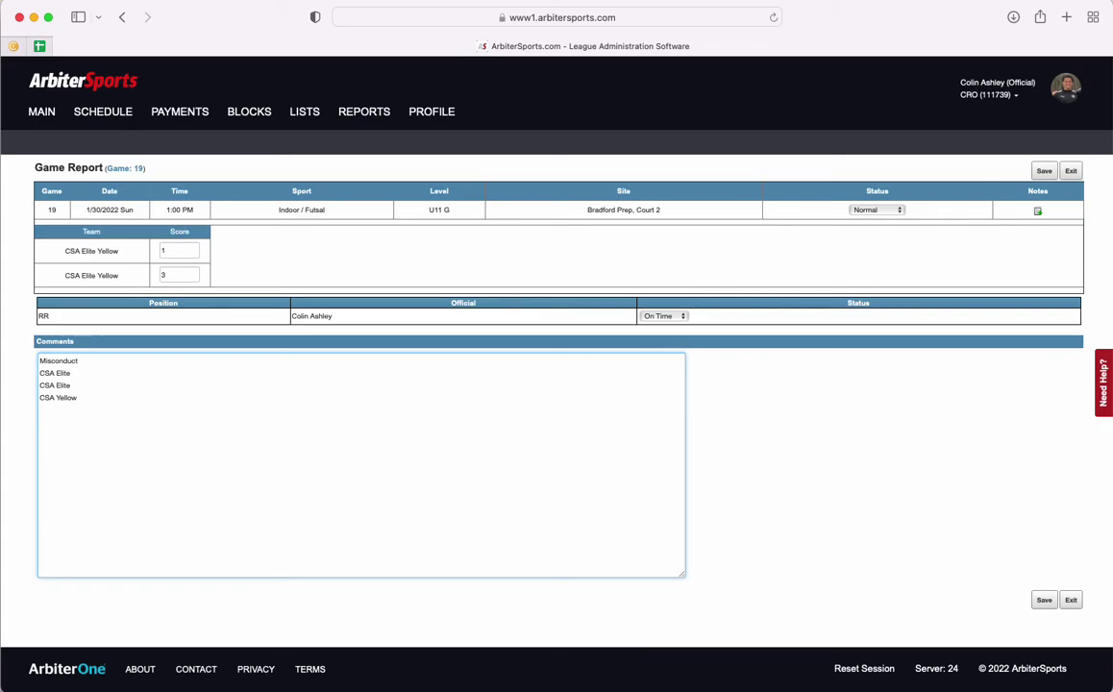
{"action": "type", "text": "Coach B"}
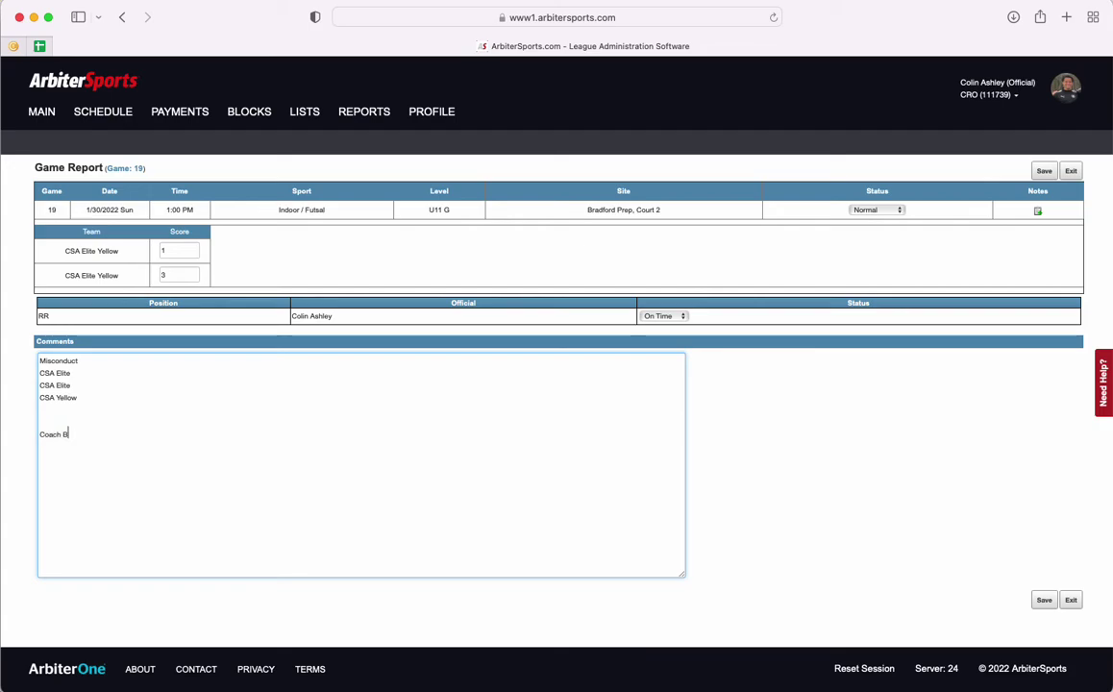
{"action": "type", "text": "ehavior"}
{"action": "key", "text": "Return"}
{"action": "type", "text": "Spect"}
{"action": "key", "text": "BackSpace"}
{"action": "key", "text": "BackSpace"}
{"action": "key", "text": "BackSpace"}
{"action": "key", "text": "BackSpace"}
{"action": "key", "text": "BackSpace"}
{"action": "type", "text": "Spectator "}
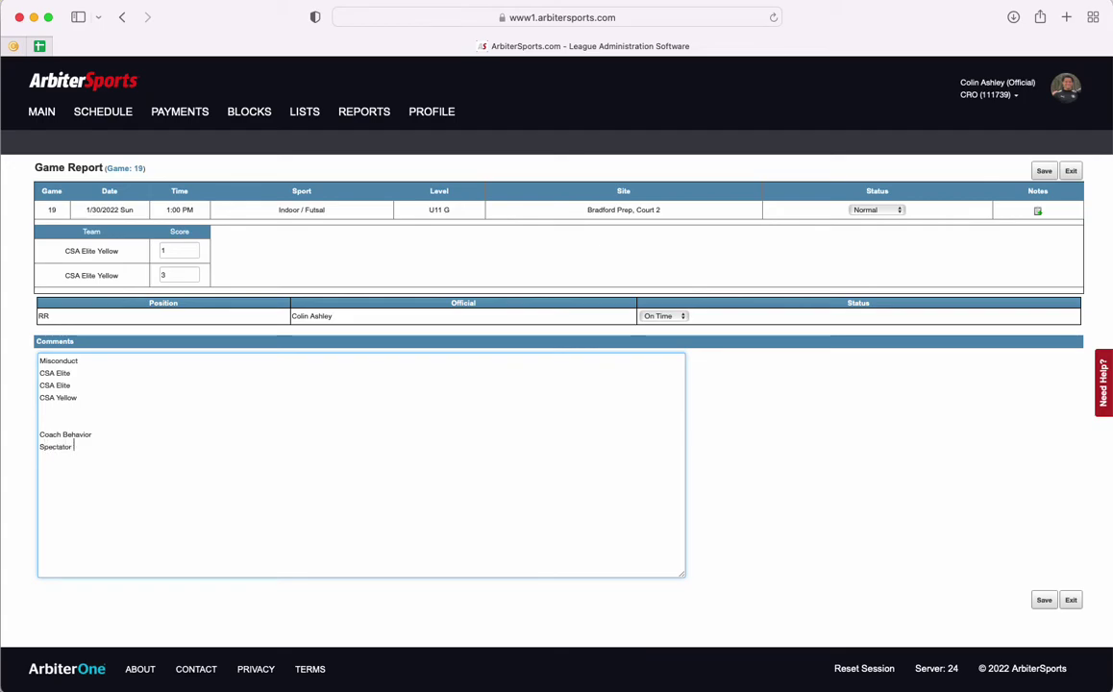
{"action": "type", "text": "Behavior"}
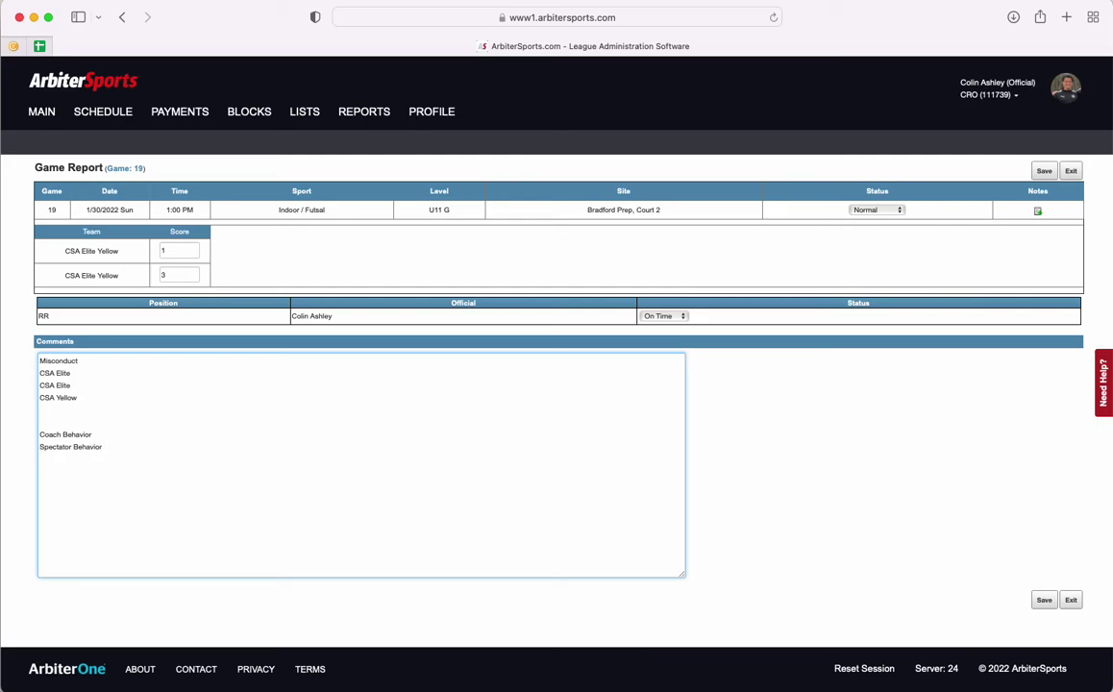
- Add a "Major Injury" line at the end of the comments and save the game report
{"action": "key", "text": "Return"}
{"action": "type", "text": "Major Injury"}
{"action": "key", "text": "Return"}
{"action": "left_click", "coordinate": [1043, 601]}
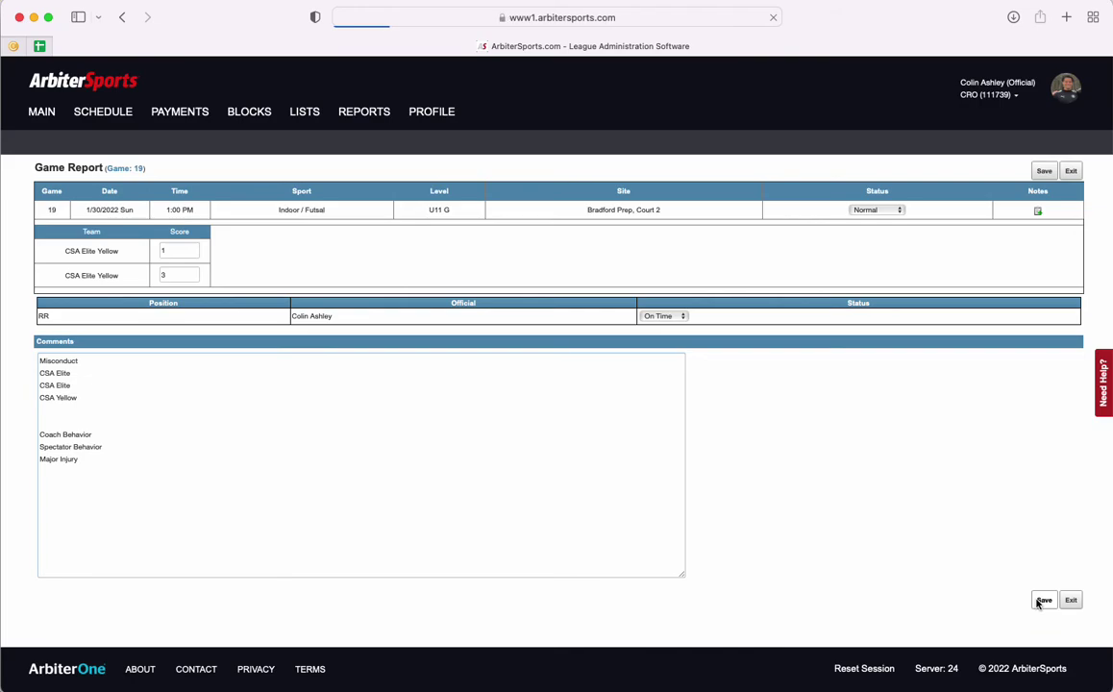